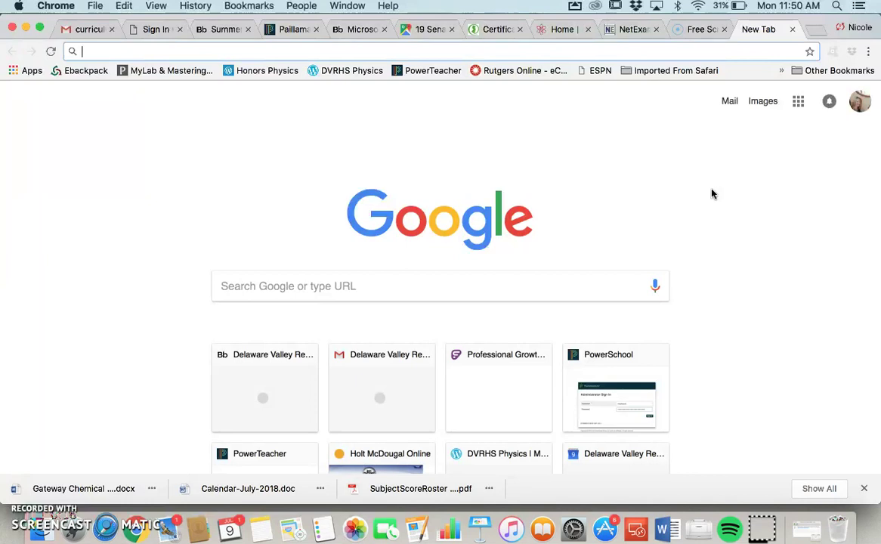
{"action": "type", "text": "www.dv"}
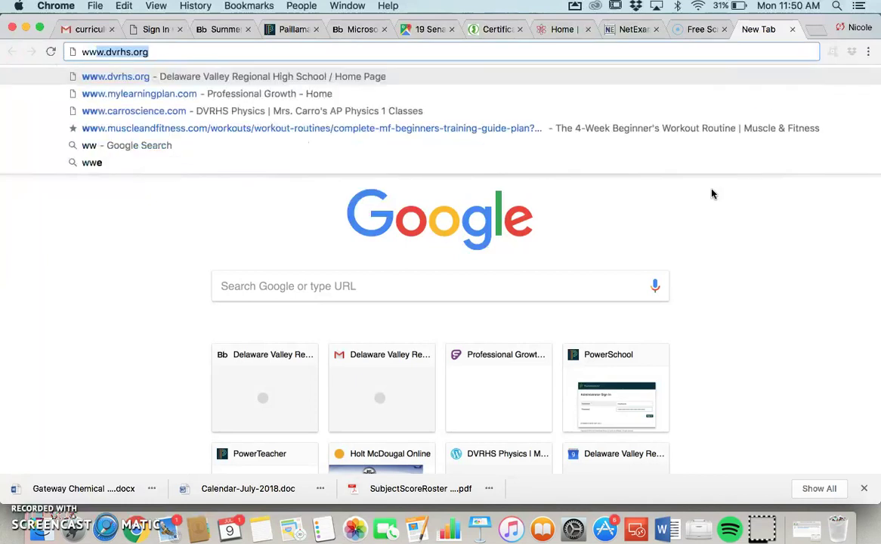
{"action": "type", "text": "rhs."}
{"action": "key", "text": "Return"}
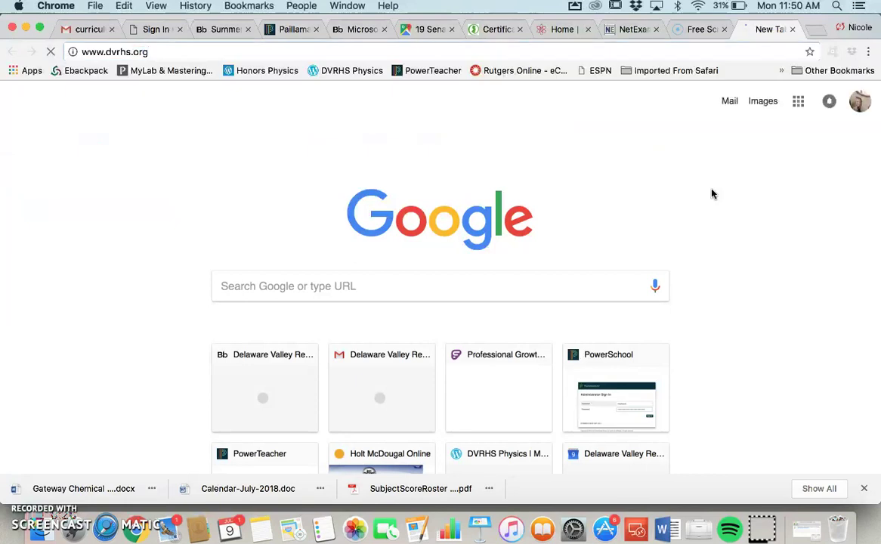
{"action": "left_click", "coordinate": [665, 433]}
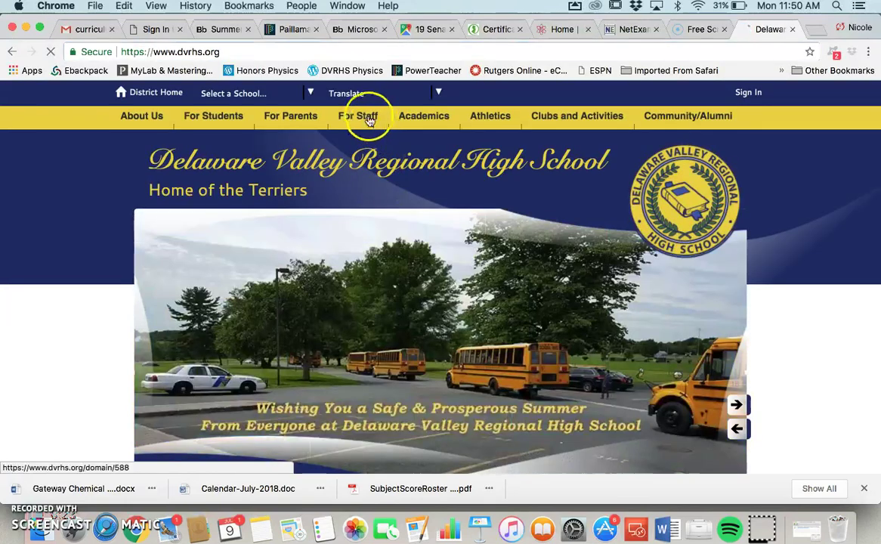
Step: Open the Rubicon Atlas curriculum site from the school's staff links and dismiss the Archiving Alert
{"action": "mouse_move", "coordinate": [364, 122]}
{"action": "left_click", "coordinate": [374, 158]}
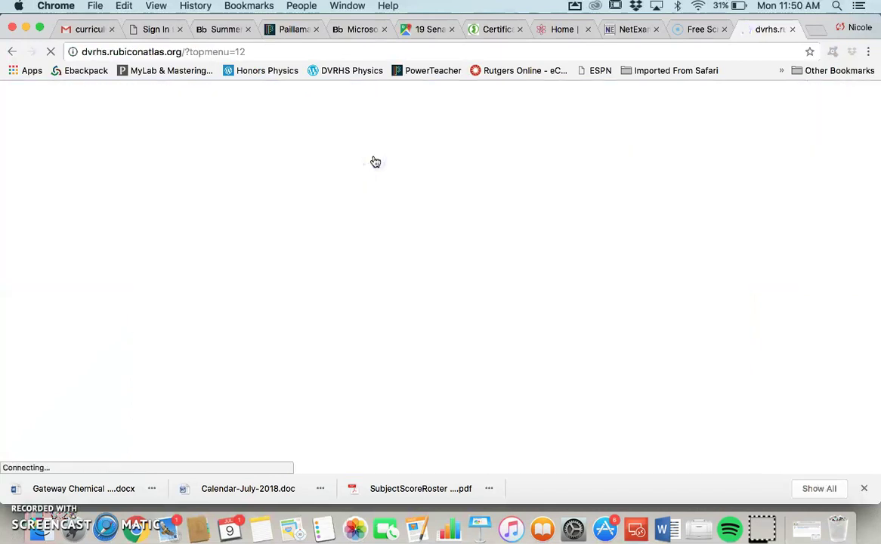
{"action": "left_click", "coordinate": [367, 182]}
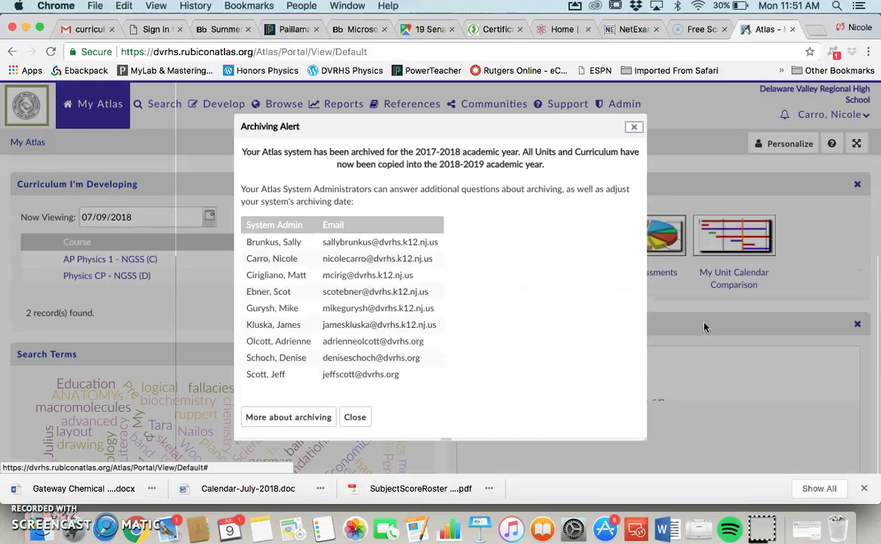
{"action": "left_click", "coordinate": [354, 417]}
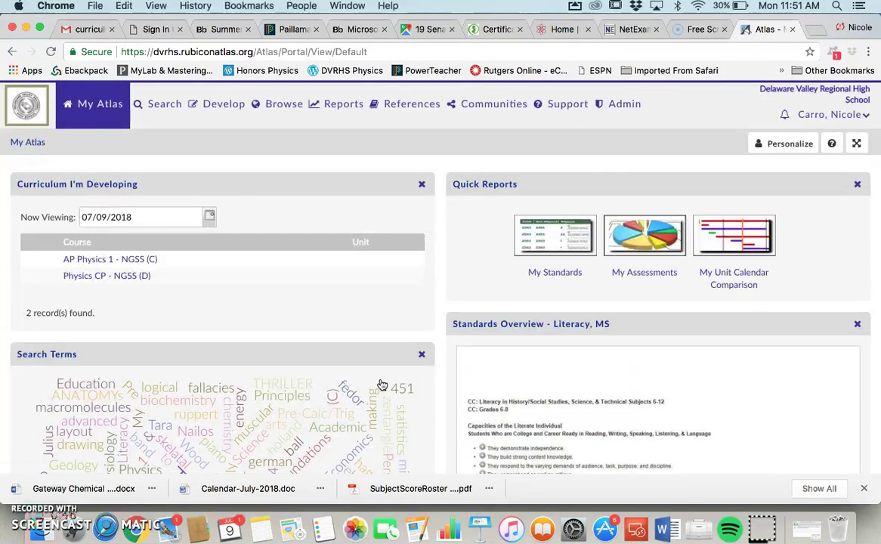
Step: Open the AP Physics 1 - NGSS (C) course under development and look through the units in its unit calendar
{"action": "scroll", "coordinate": [378, 387], "scroll_direction": "down", "scroll_amount": 2}
{"action": "scroll", "coordinate": [381, 386], "scroll_direction": "up", "scroll_amount": 2}
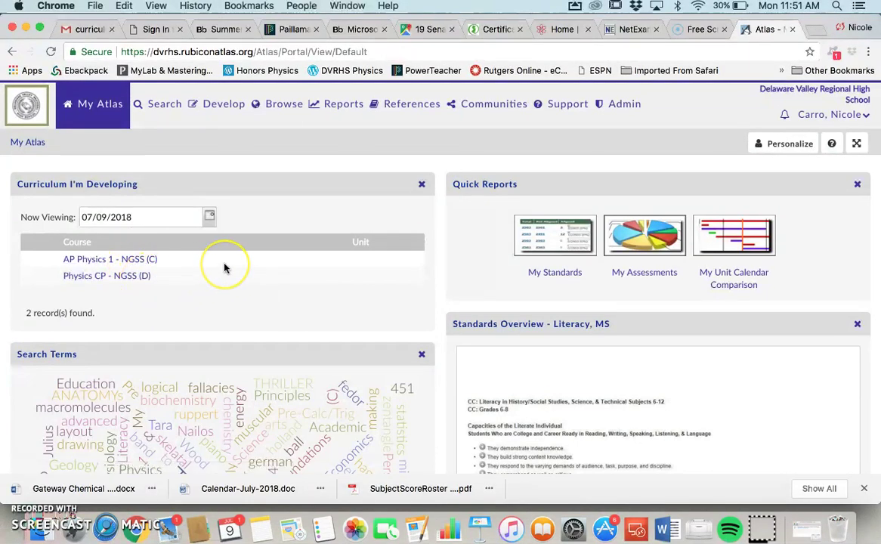
{"action": "mouse_move", "coordinate": [147, 278]}
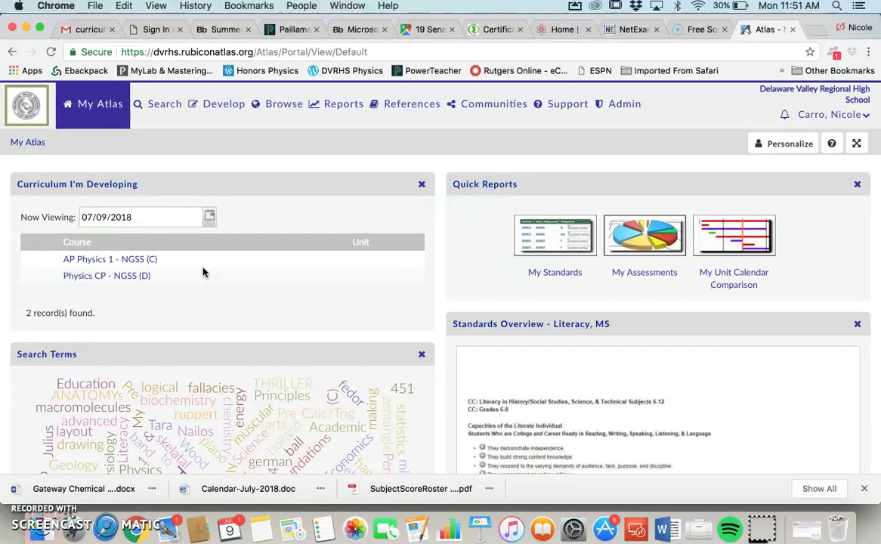
{"action": "mouse_move", "coordinate": [153, 261]}
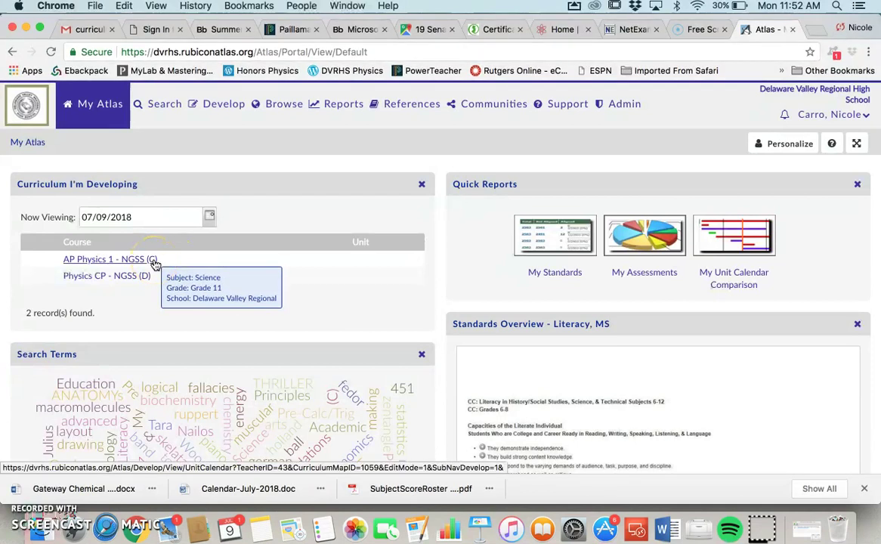
{"action": "left_click", "coordinate": [195, 261]}
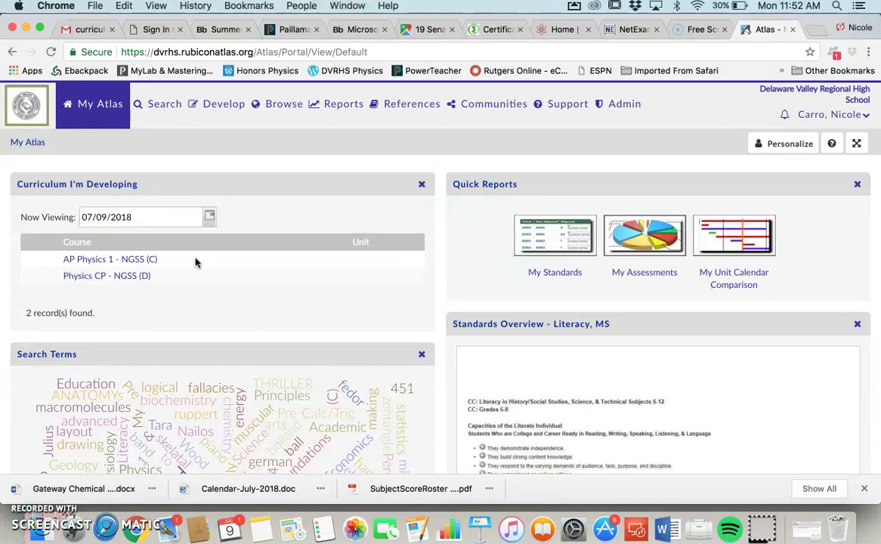
{"action": "left_click", "coordinate": [202, 281]}
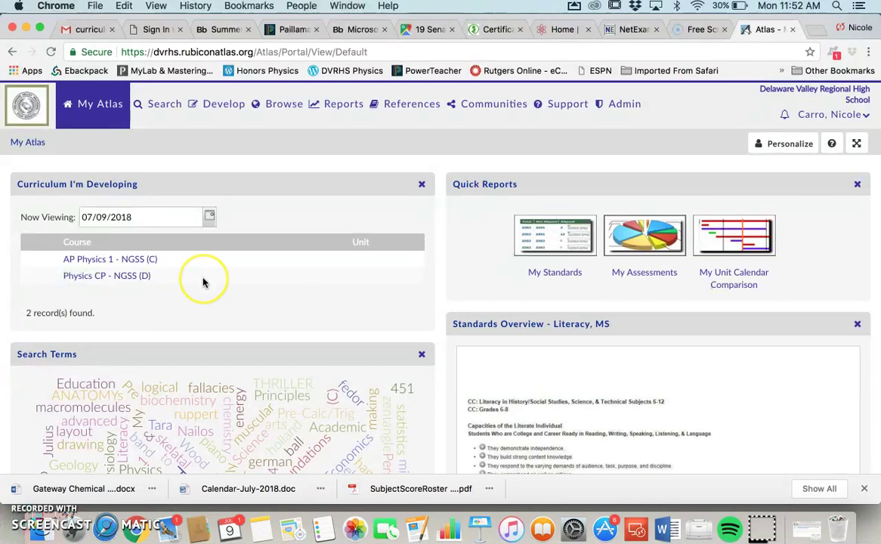
{"action": "left_click", "coordinate": [130, 261]}
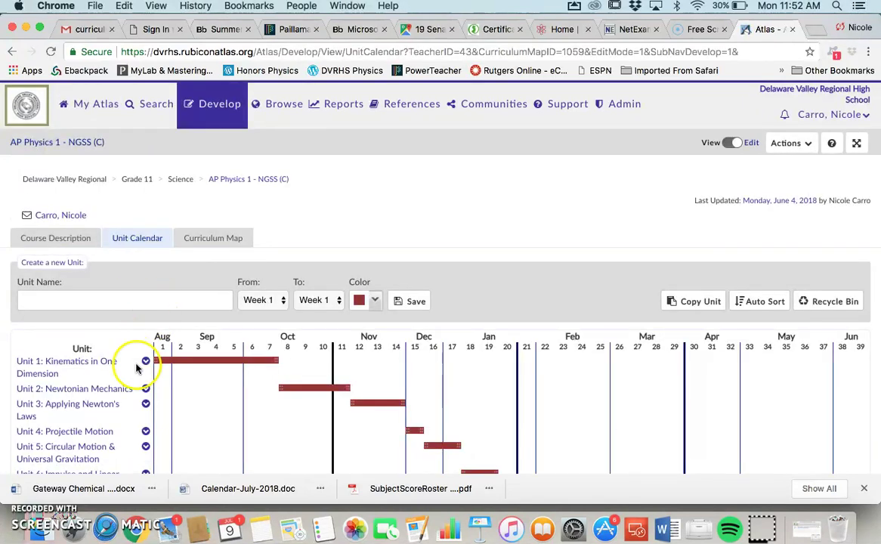
{"action": "scroll", "coordinate": [223, 424], "scroll_direction": "down", "scroll_amount": 2}
{"action": "scroll", "coordinate": [222, 424], "scroll_direction": "down", "scroll_amount": 4}
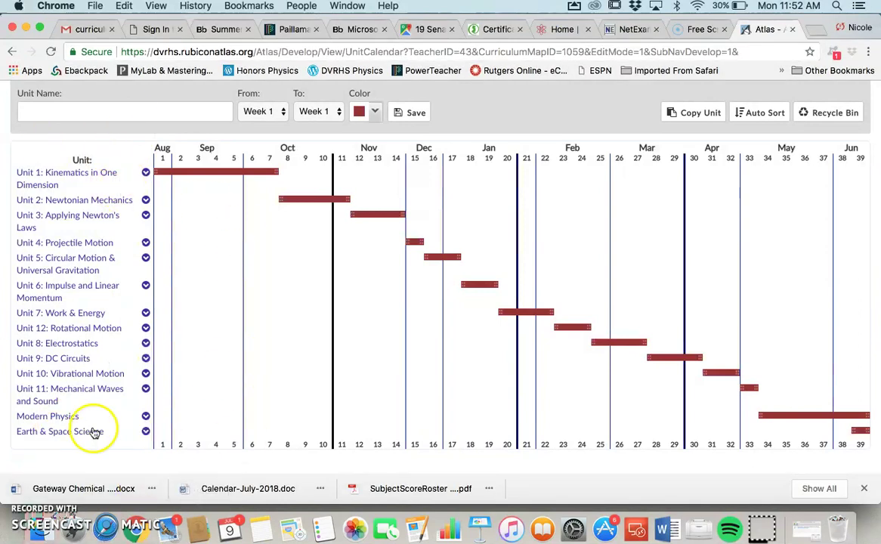
{"action": "scroll", "coordinate": [126, 404], "scroll_direction": "up", "scroll_amount": 3}
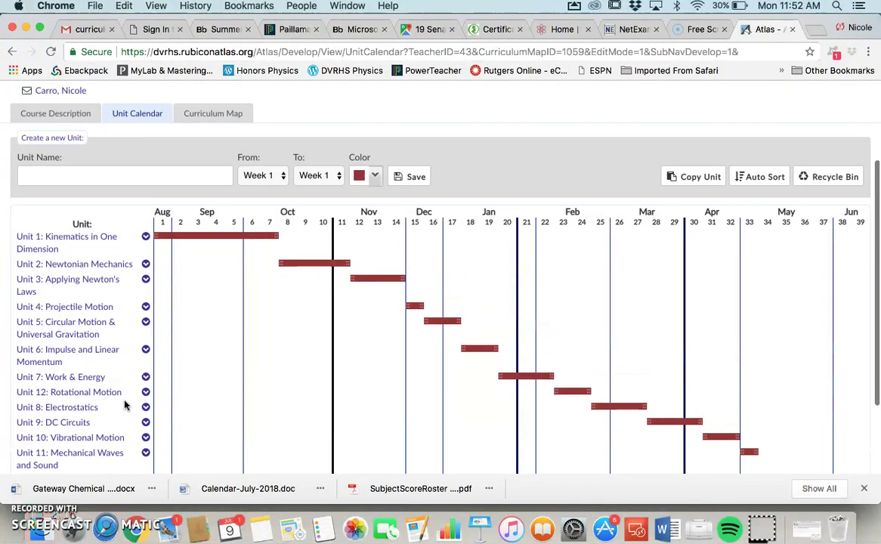
{"action": "scroll", "coordinate": [126, 404], "scroll_direction": "up", "scroll_amount": 1}
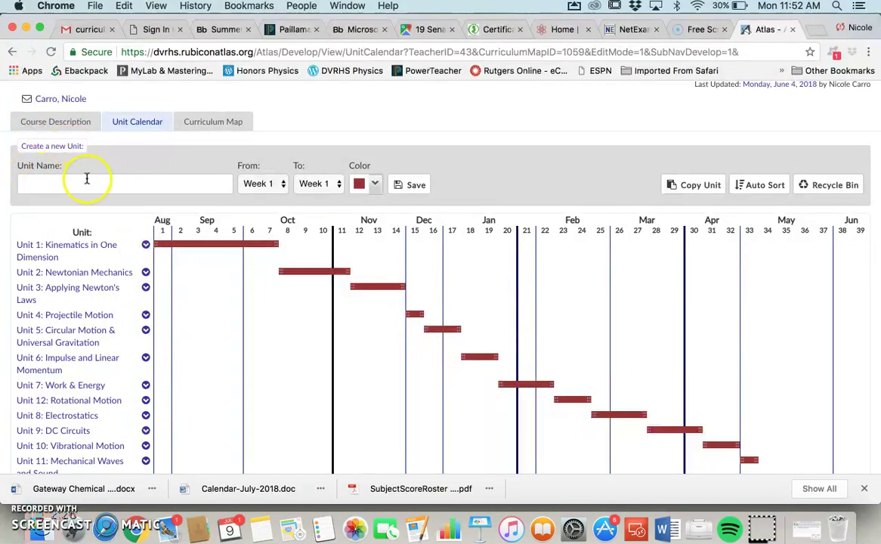
{"action": "left_click", "coordinate": [282, 188]}
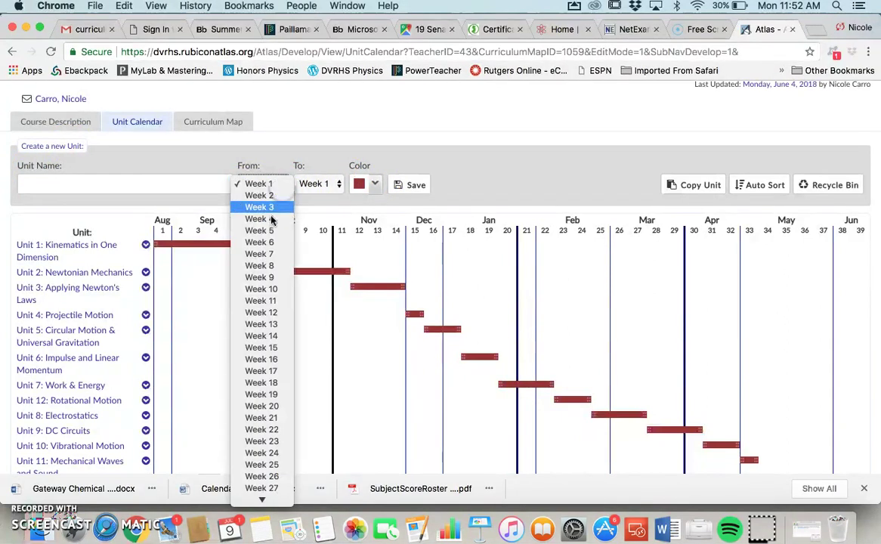
{"action": "left_click", "coordinate": [247, 121]}
{"action": "mouse_move", "coordinate": [299, 271]}
{"action": "left_mouse_down"}
{"action": "mouse_move", "coordinate": [364, 289]}
{"action": "mouse_move", "coordinate": [284, 270]}
{"action": "mouse_move", "coordinate": [293, 271]}
{"action": "left_mouse_up"}
{"action": "left_click", "coordinate": [254, 280]}
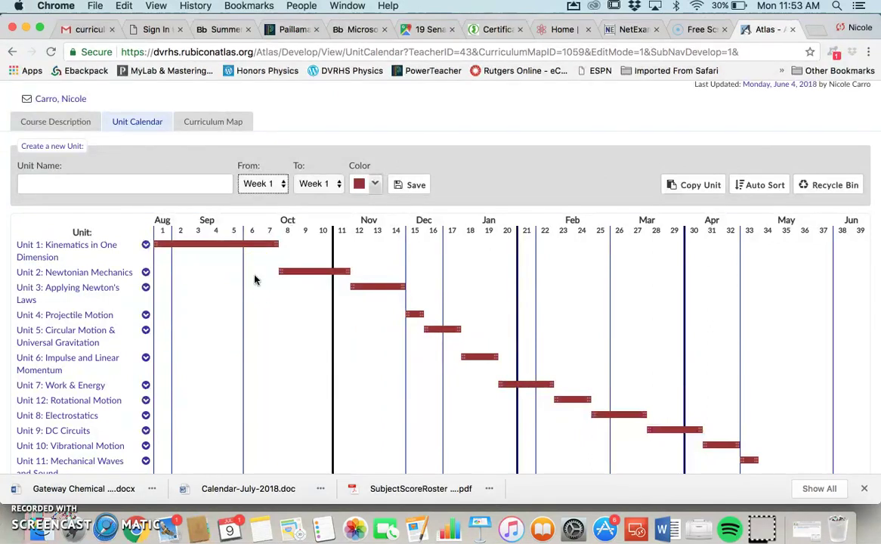
Step: Create and save a new unit named Sample Unit running from Week 1 to Week 2 with pink as its colour
{"action": "left_click", "coordinate": [84, 180]}
{"action": "type", "text": "S"}
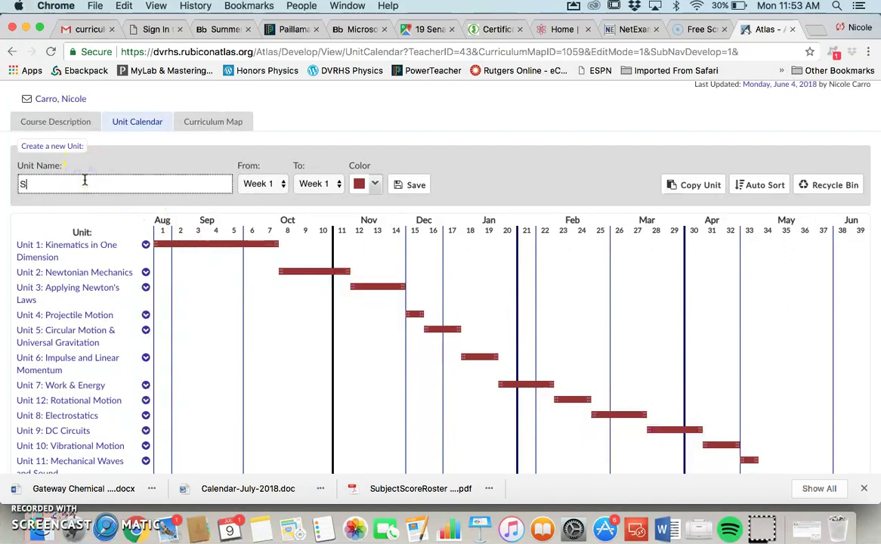
{"action": "type", "text": "ample Unit"}
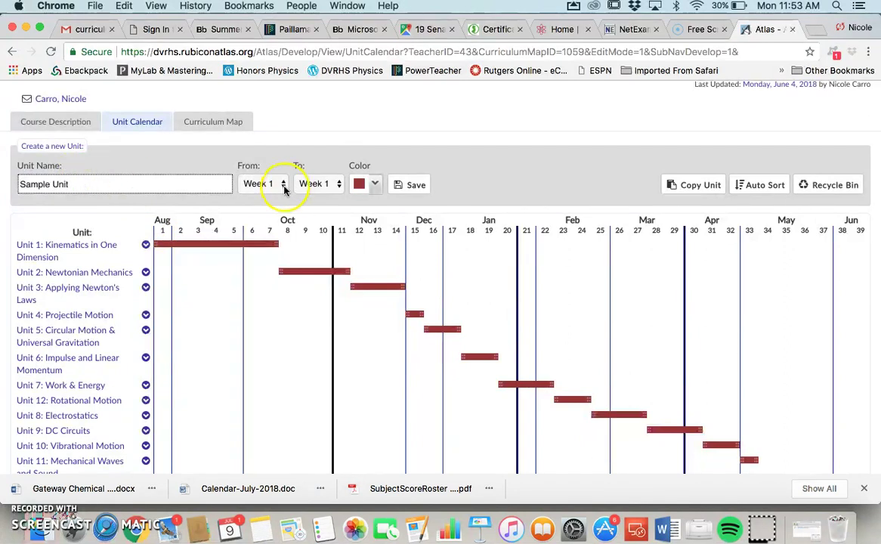
{"action": "left_click", "coordinate": [332, 184]}
{"action": "left_click", "coordinate": [333, 197]}
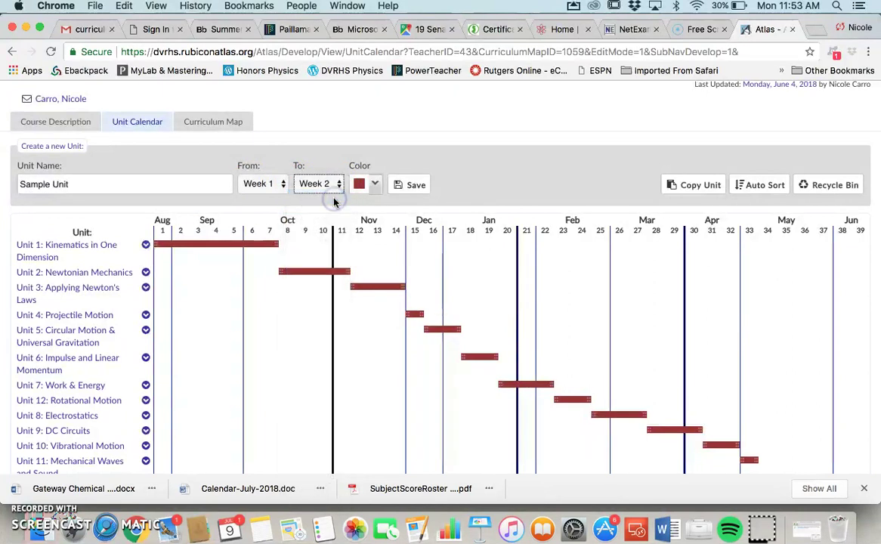
{"action": "left_click", "coordinate": [374, 185]}
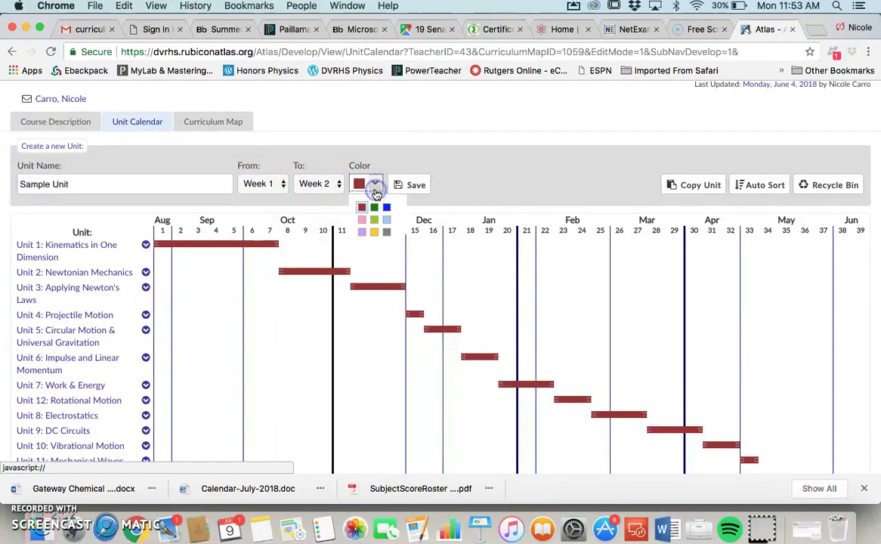
{"action": "left_click", "coordinate": [362, 220]}
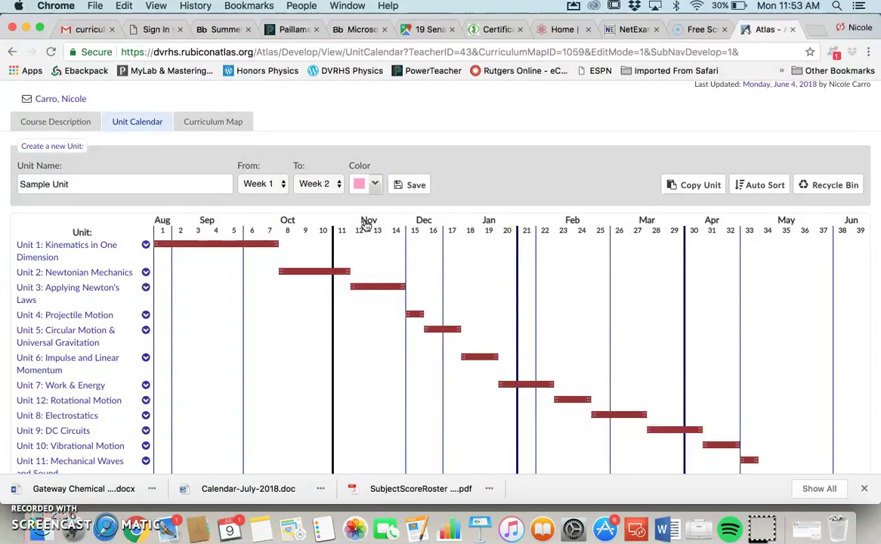
{"action": "left_click", "coordinate": [404, 188]}
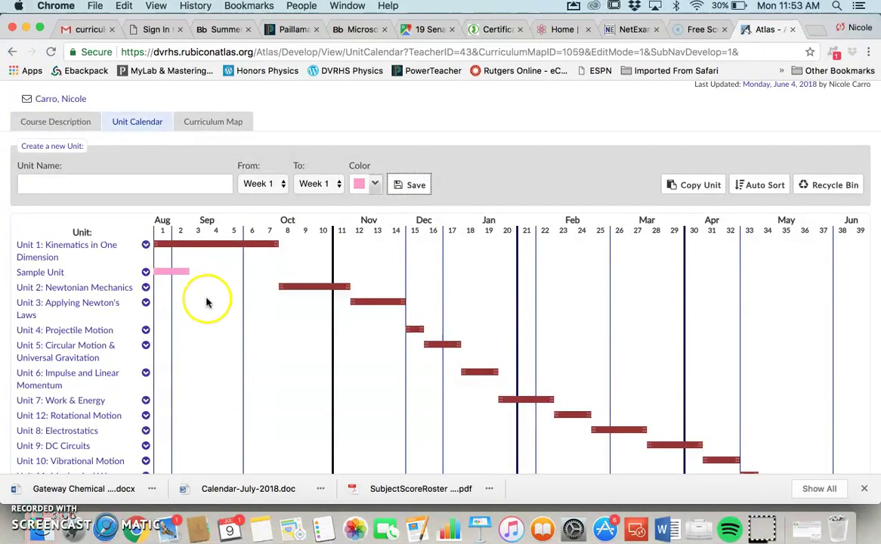
Step: Open Sample Unit in the unit planner and examine its Content, Objectives, Assessments and Standards sections
{"action": "left_click", "coordinate": [44, 274]}
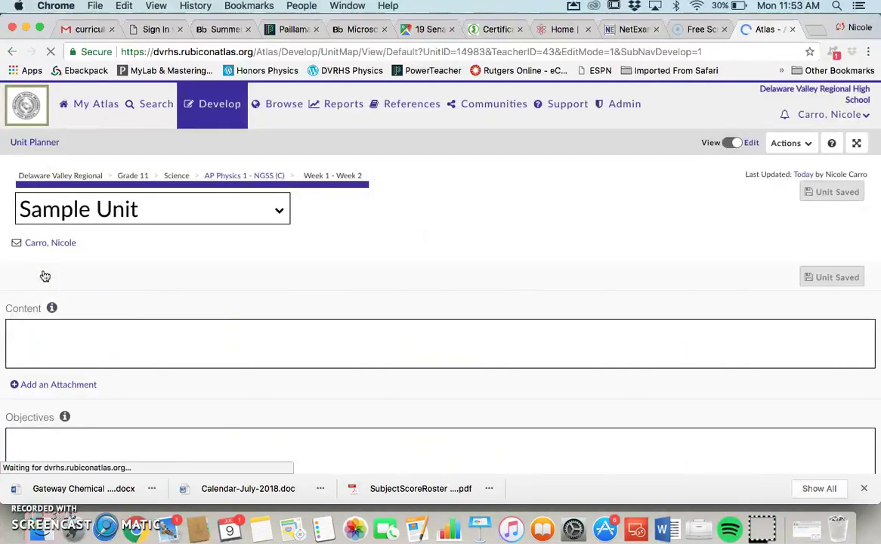
{"action": "scroll", "coordinate": [239, 284], "scroll_direction": "down", "scroll_amount": 1}
{"action": "scroll", "coordinate": [239, 285], "scroll_direction": "down", "scroll_amount": 2}
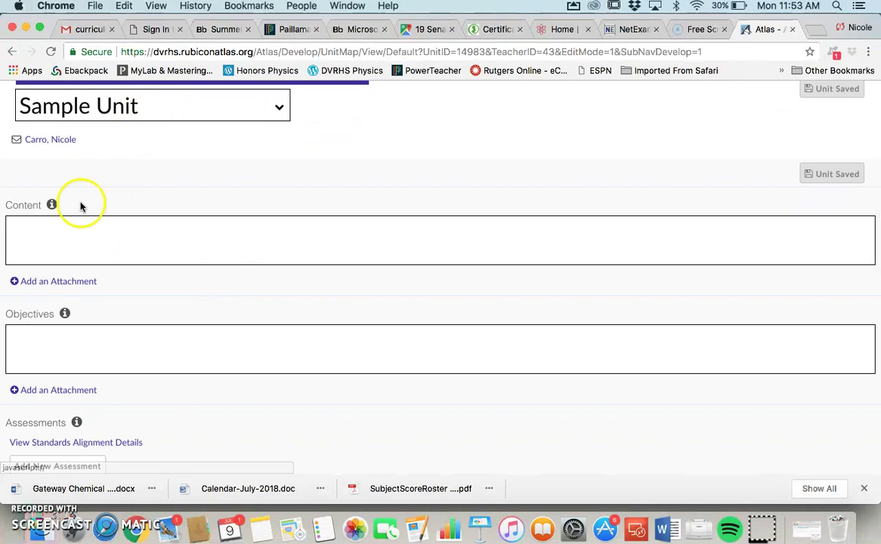
{"action": "mouse_move", "coordinate": [51, 204]}
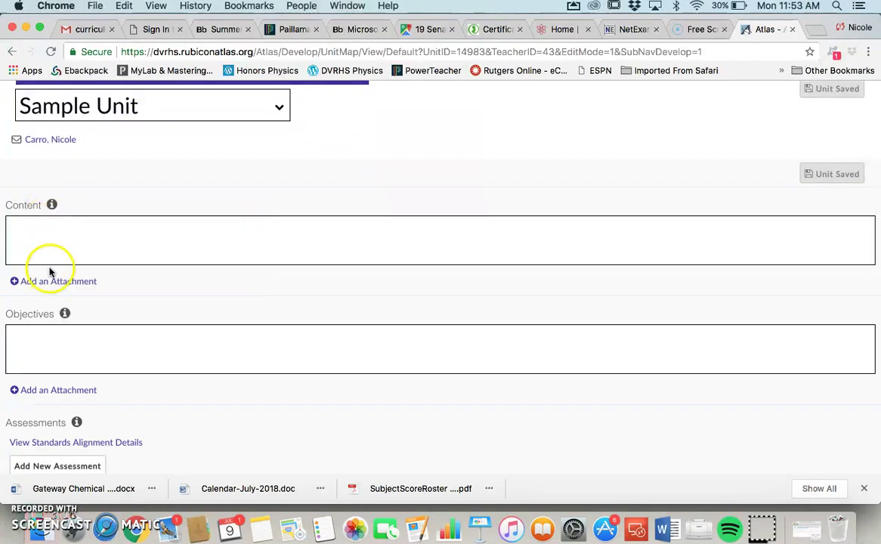
{"action": "scroll", "coordinate": [83, 381], "scroll_direction": "down", "scroll_amount": 1}
{"action": "scroll", "coordinate": [83, 381], "scroll_direction": "down", "scroll_amount": 5}
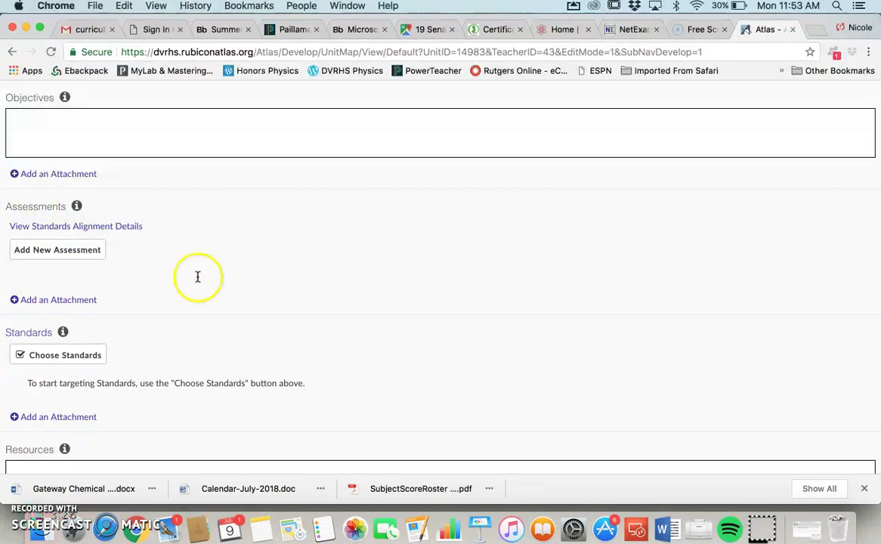
{"action": "scroll", "coordinate": [200, 347], "scroll_direction": "down", "scroll_amount": 1}
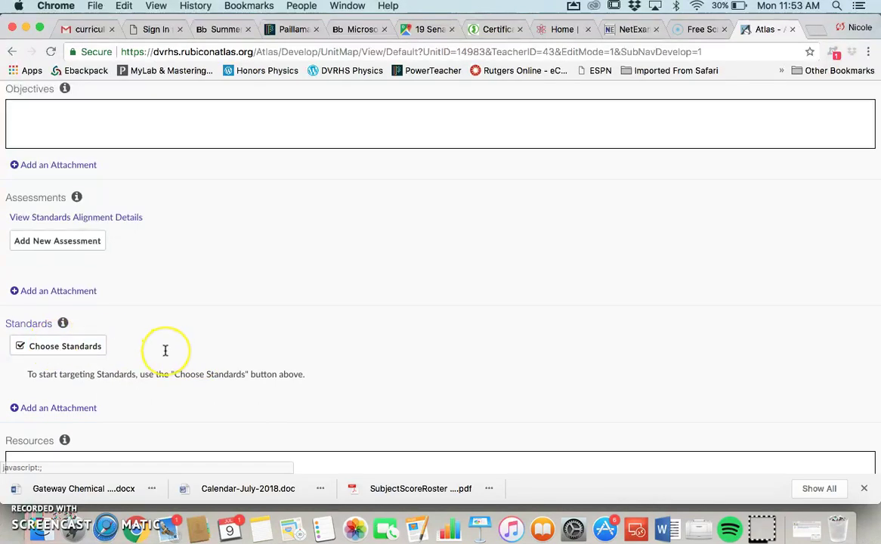
{"action": "scroll", "coordinate": [165, 350], "scroll_direction": "down", "scroll_amount": 3}
{"action": "scroll", "coordinate": [165, 350], "scroll_direction": "down", "scroll_amount": 1}
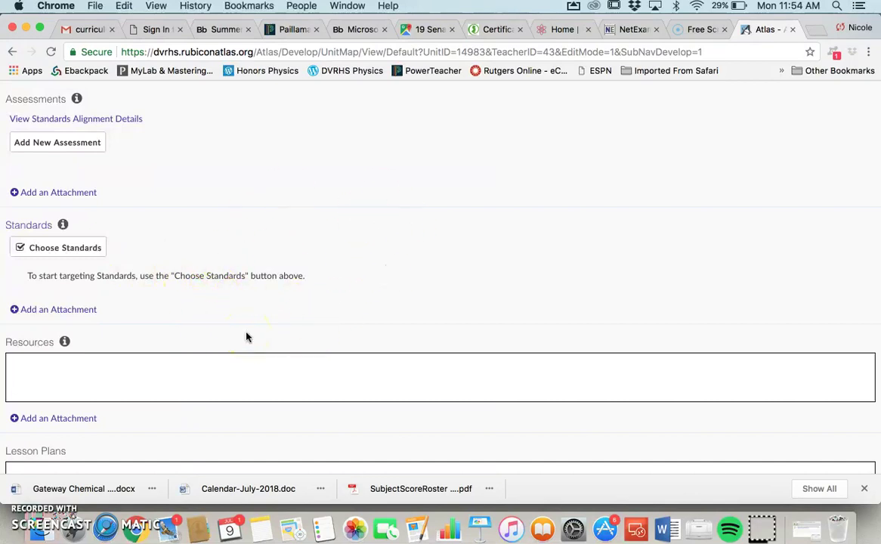
Step: Open the unit's Resources text field for editing and examine the Lesson Plans section
{"action": "scroll", "coordinate": [245, 336], "scroll_direction": "down", "scroll_amount": 4}
{"action": "left_click", "coordinate": [36, 244]}
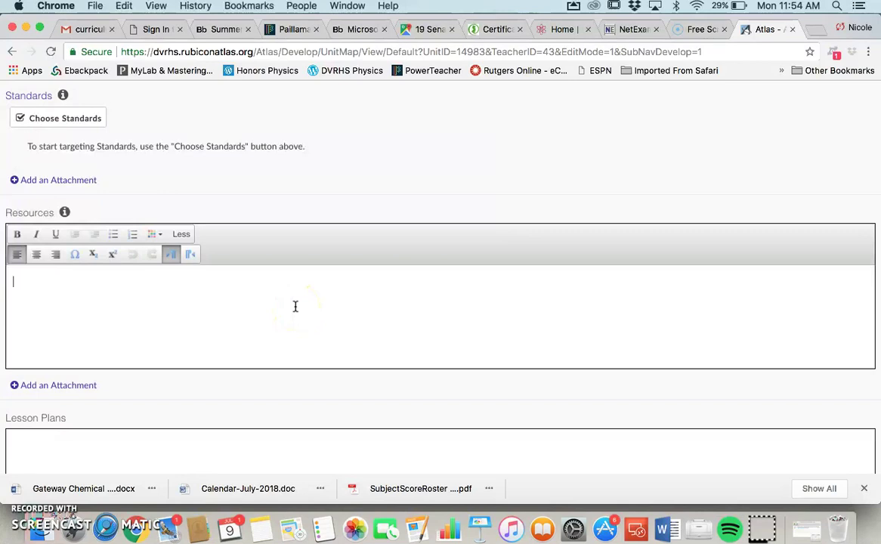
{"action": "scroll", "coordinate": [296, 305], "scroll_direction": "down", "scroll_amount": 5}
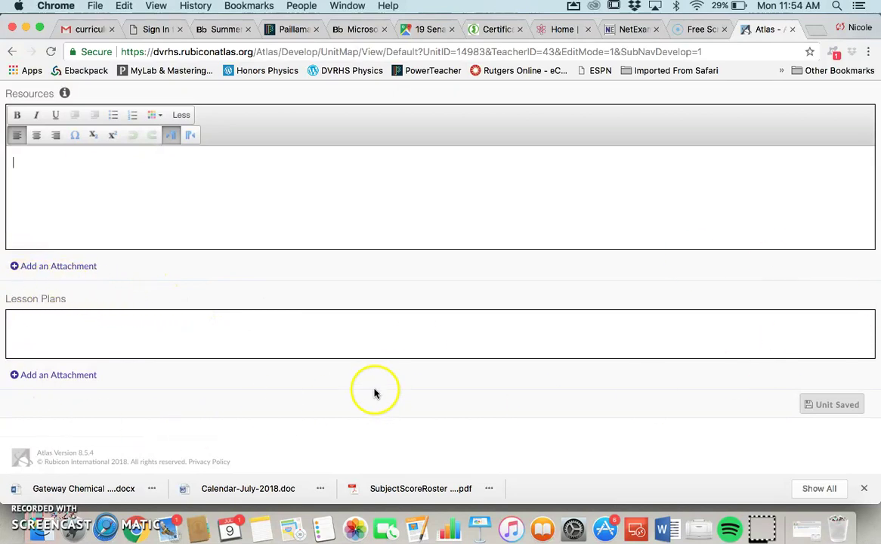
{"action": "scroll", "coordinate": [178, 349], "scroll_direction": "up", "scroll_amount": 1}
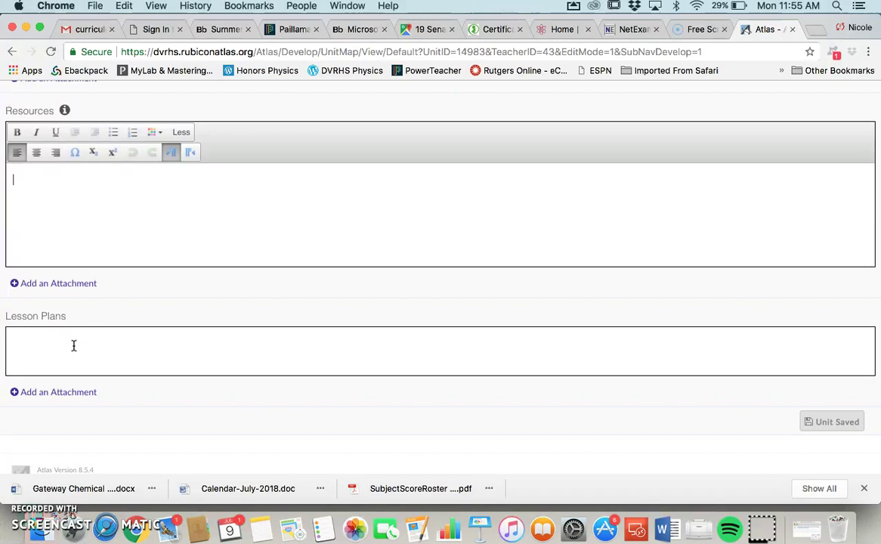
Step: Review the Sample Unit planner's sections from Content through Lesson Plans, including the attachment option under each one
{"action": "scroll", "coordinate": [124, 366], "scroll_direction": "up", "scroll_amount": 5}
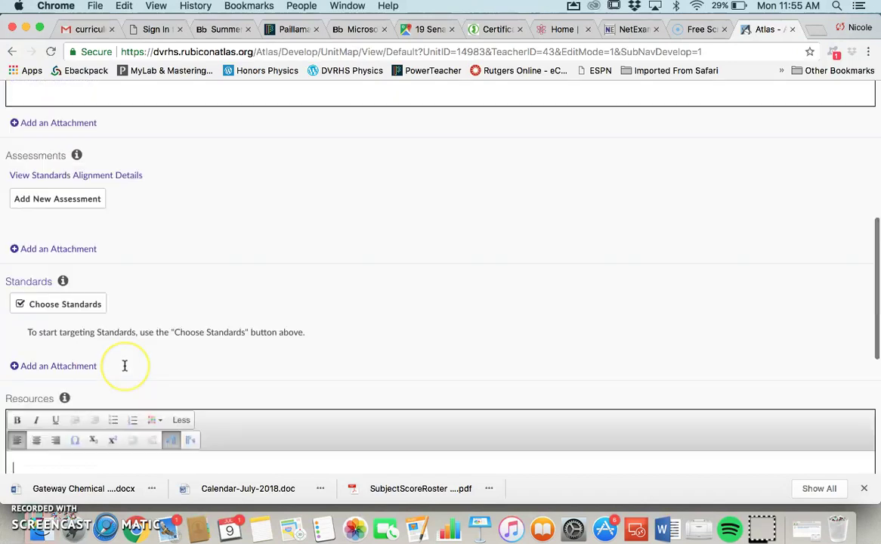
{"action": "scroll", "coordinate": [124, 366], "scroll_direction": "up", "scroll_amount": 10}
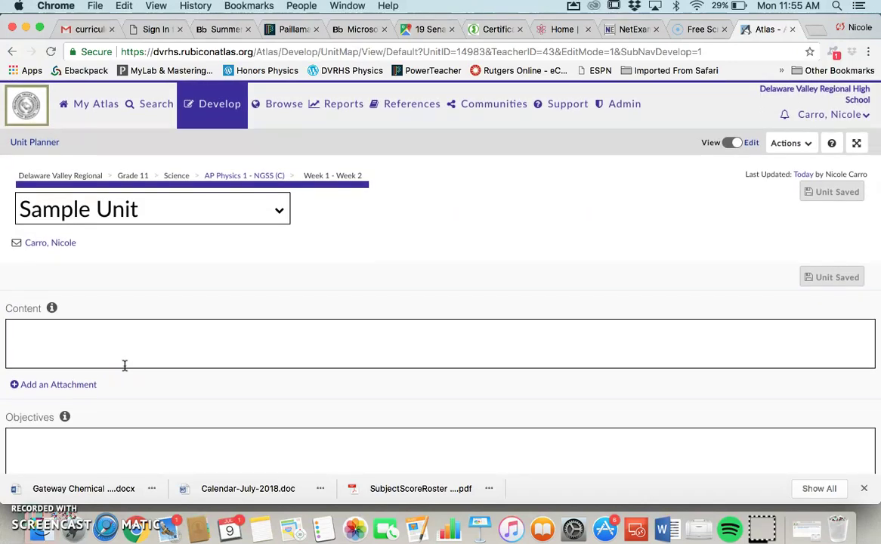
{"action": "scroll", "coordinate": [125, 365], "scroll_direction": "down", "scroll_amount": 2}
{"action": "left_click", "coordinate": [92, 294]}
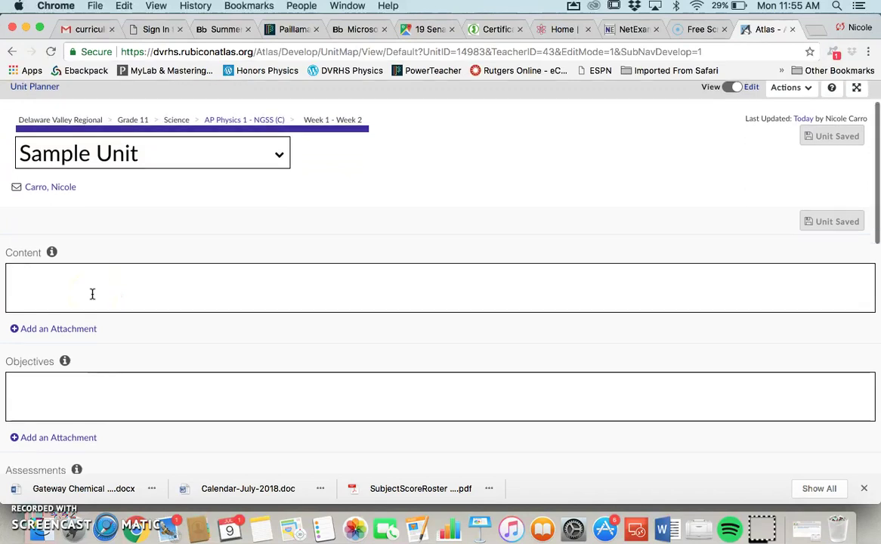
{"action": "left_click", "coordinate": [56, 268]}
{"action": "scroll", "coordinate": [57, 267], "scroll_direction": "down", "scroll_amount": 3}
{"action": "scroll", "coordinate": [56, 266], "scroll_direction": "down", "scroll_amount": 6}
{"action": "scroll", "coordinate": [48, 298], "scroll_direction": "down", "scroll_amount": 5}
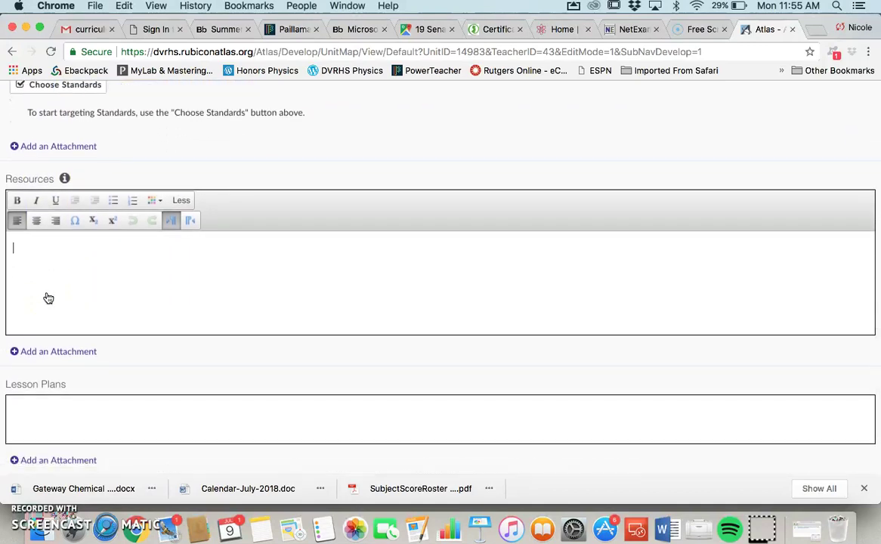
Step: Examine the empty Content, Objectives and Assessments sections of Sample Unit again
{"action": "scroll", "coordinate": [48, 298], "scroll_direction": "up", "scroll_amount": 9}
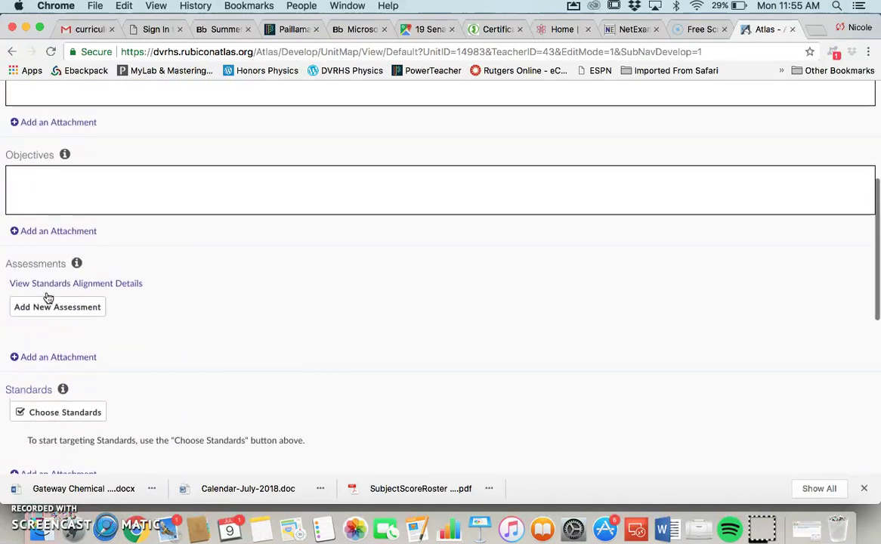
{"action": "left_click", "coordinate": [167, 375]}
{"action": "scroll", "coordinate": [167, 377], "scroll_direction": "up", "scroll_amount": 3}
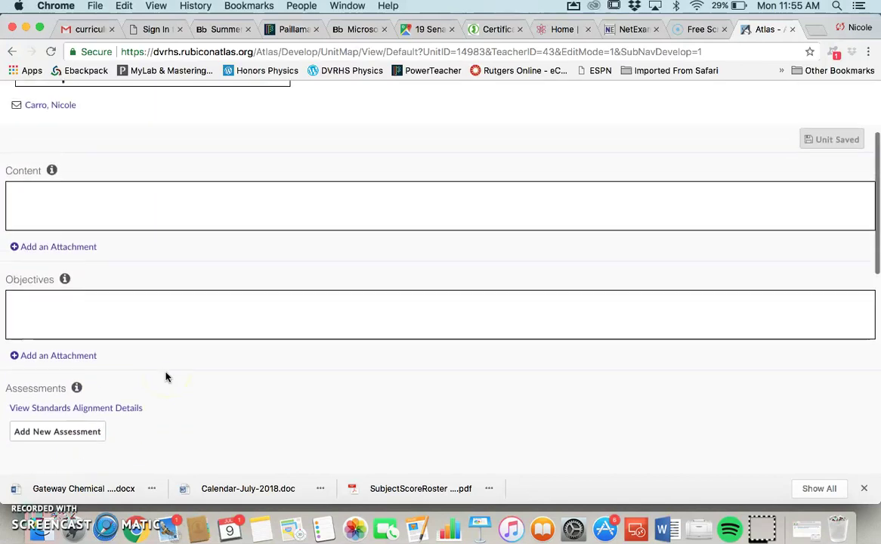
{"action": "scroll", "coordinate": [167, 375], "scroll_direction": "up", "scroll_amount": 1}
{"action": "left_click", "coordinate": [65, 310]}
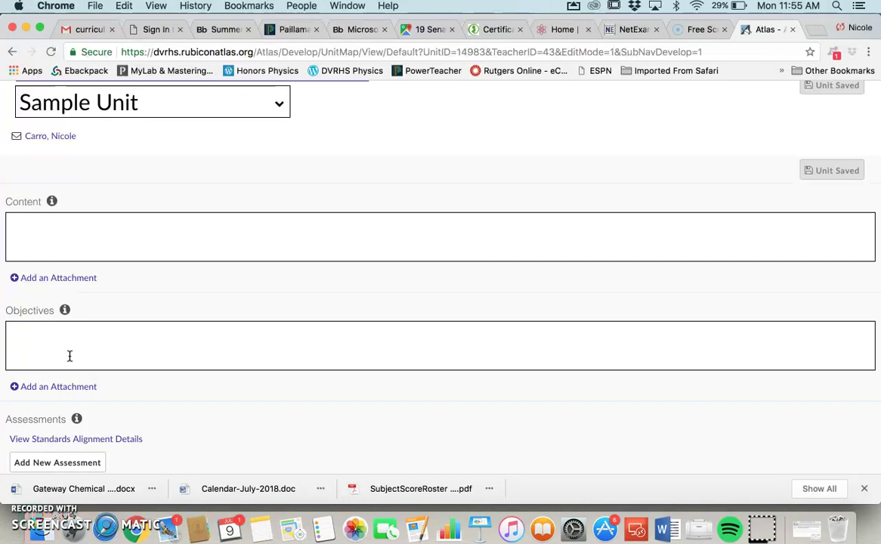
{"action": "scroll", "coordinate": [70, 355], "scroll_direction": "down", "scroll_amount": 2}
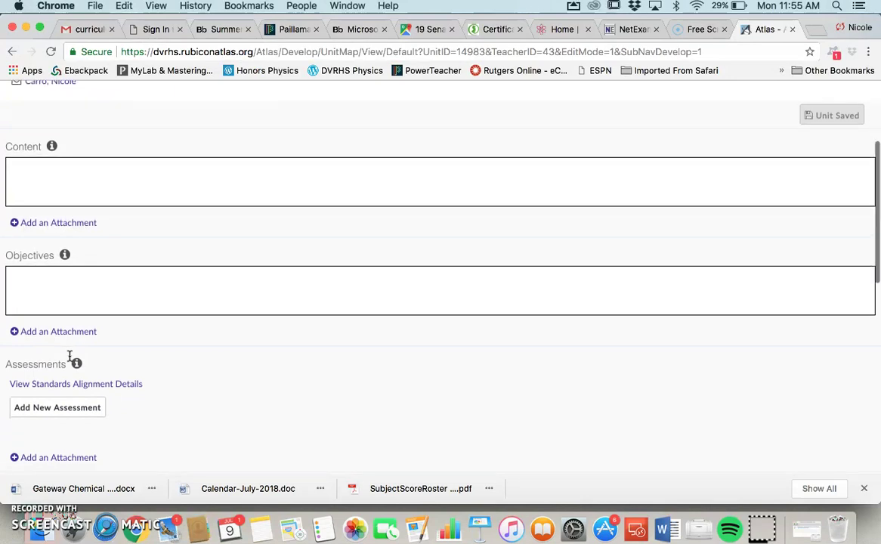
{"action": "scroll", "coordinate": [70, 356], "scroll_direction": "up", "scroll_amount": 1}
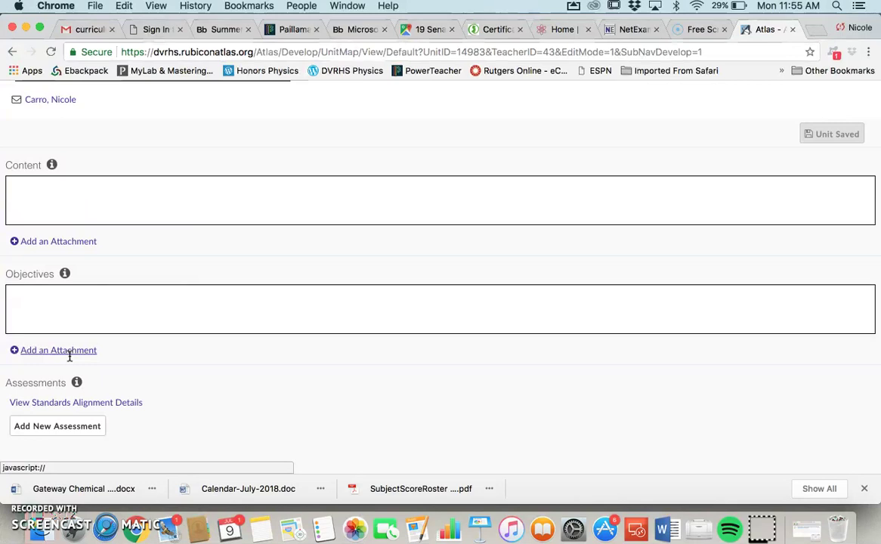
Step: Save Sample Unit in the unit planner and go back to its Objectives, Assessments and Standards sections
{"action": "scroll", "coordinate": [69, 355], "scroll_direction": "up", "scroll_amount": 5}
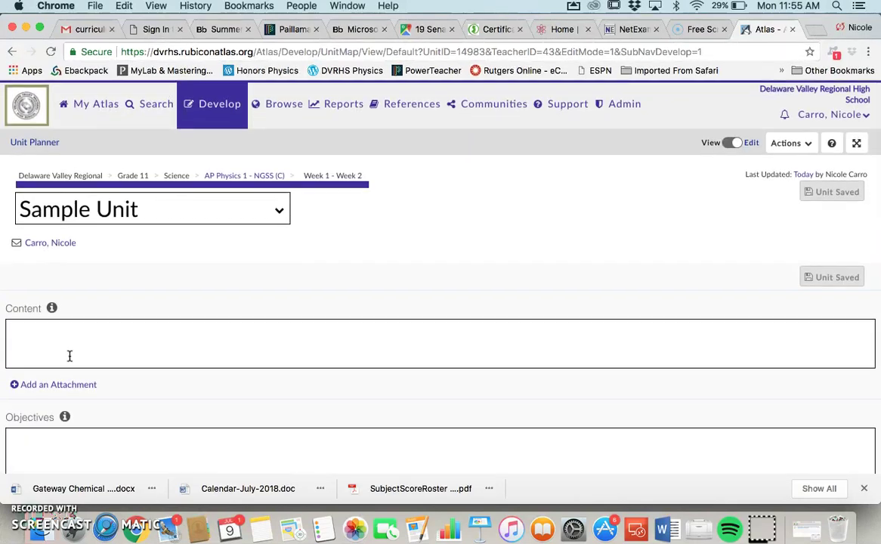
{"action": "left_click", "coordinate": [825, 185]}
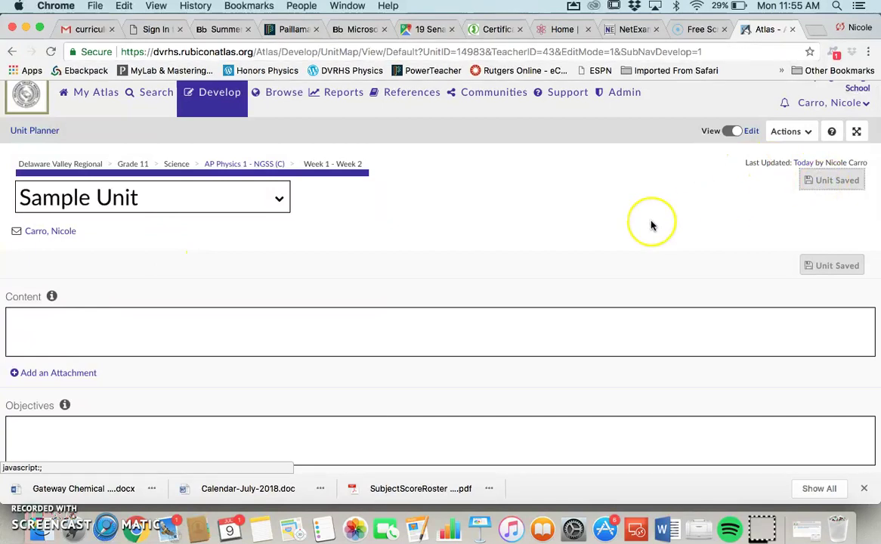
{"action": "scroll", "coordinate": [651, 225], "scroll_direction": "down", "scroll_amount": 5}
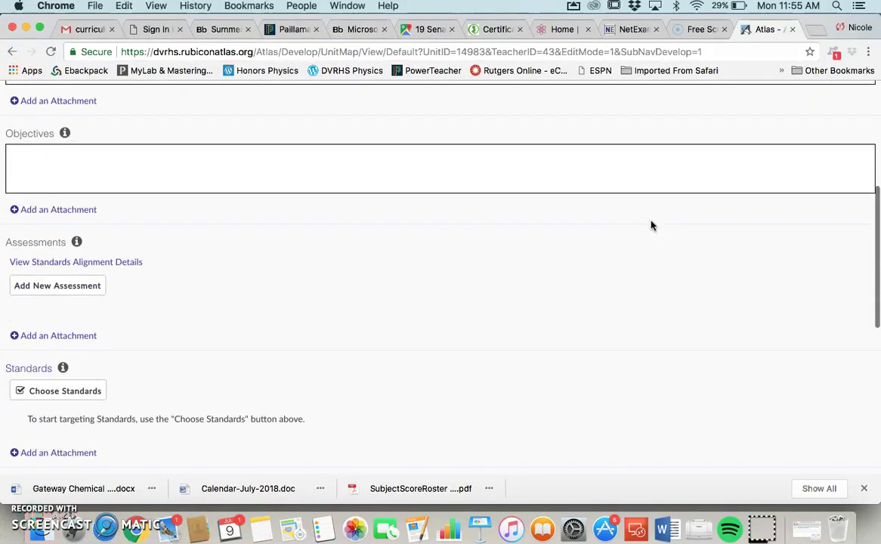